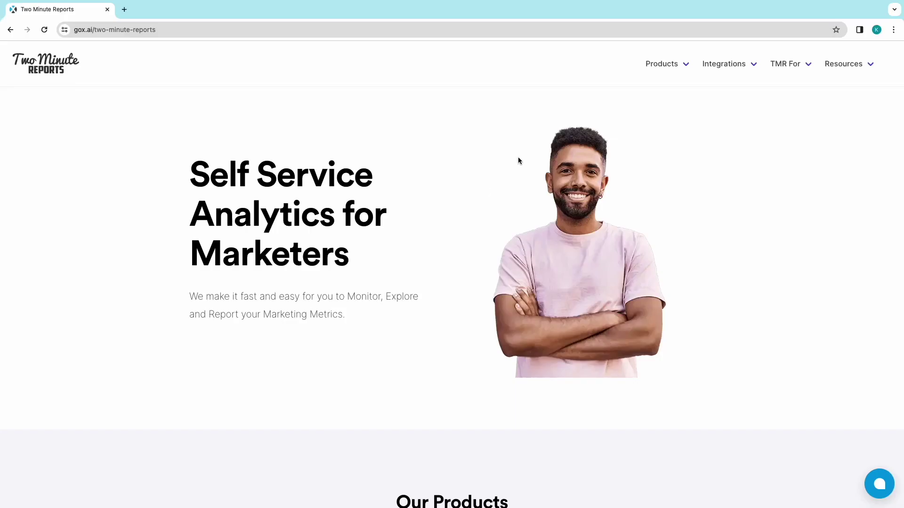
Go to Two Minute Reports for Looker Studio and open the first team's LinkedIn Ads connector.
mouse_move(664, 73)
left_click(679, 115)
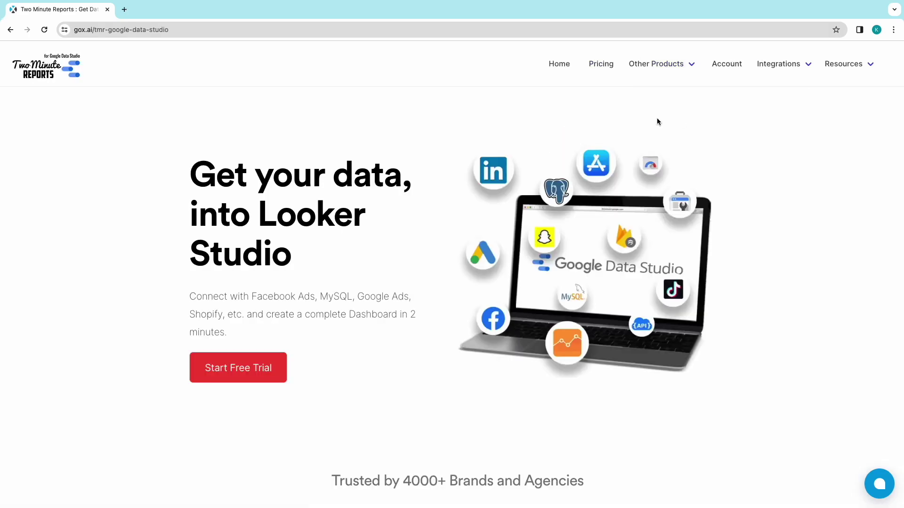
left_click(723, 71)
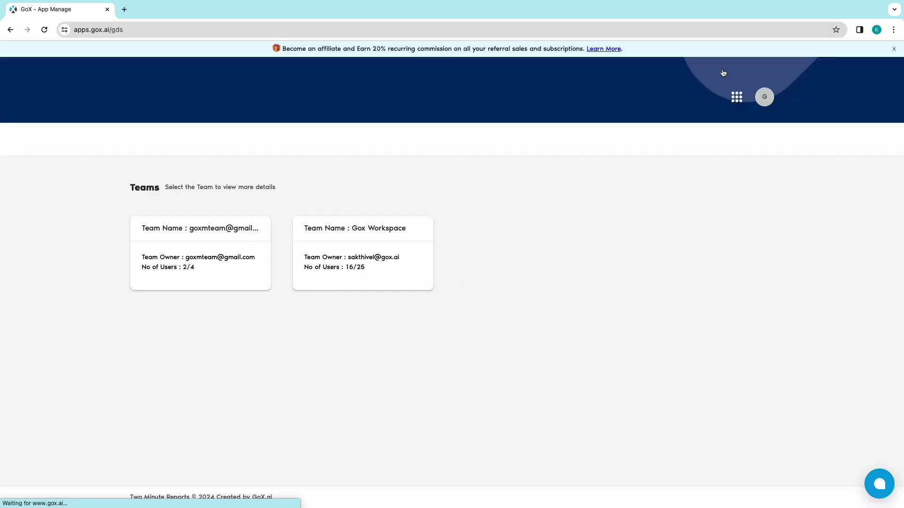
left_click(248, 262)
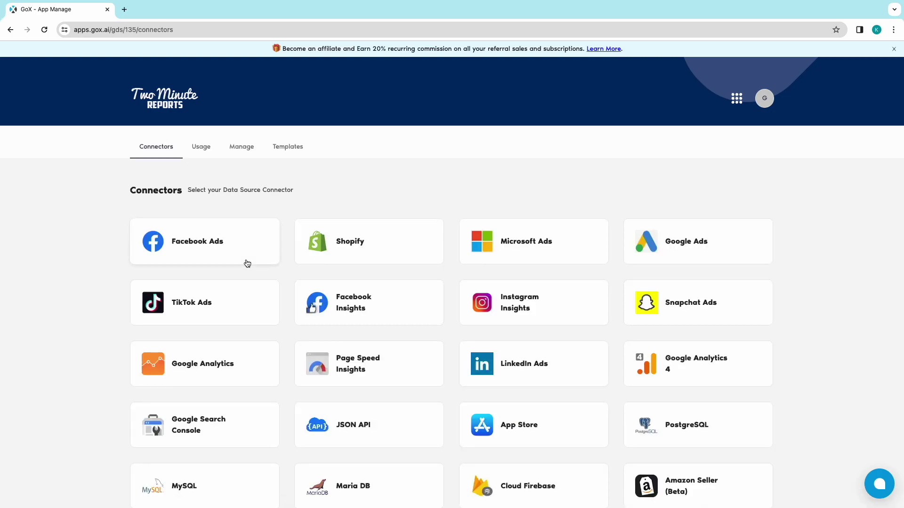
left_click(498, 360)
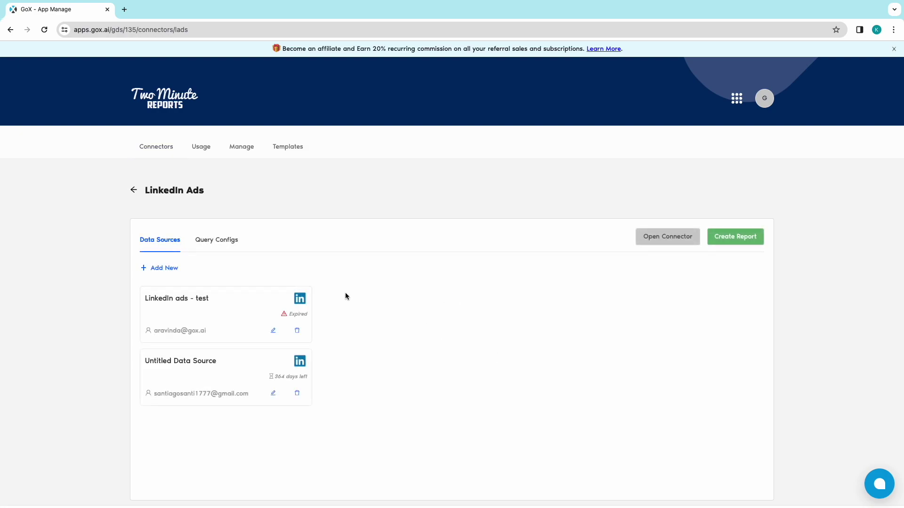
Add a new LinkedIn Ads data source, rename it, and launch Sign in with LinkedIn.
left_click(150, 271)
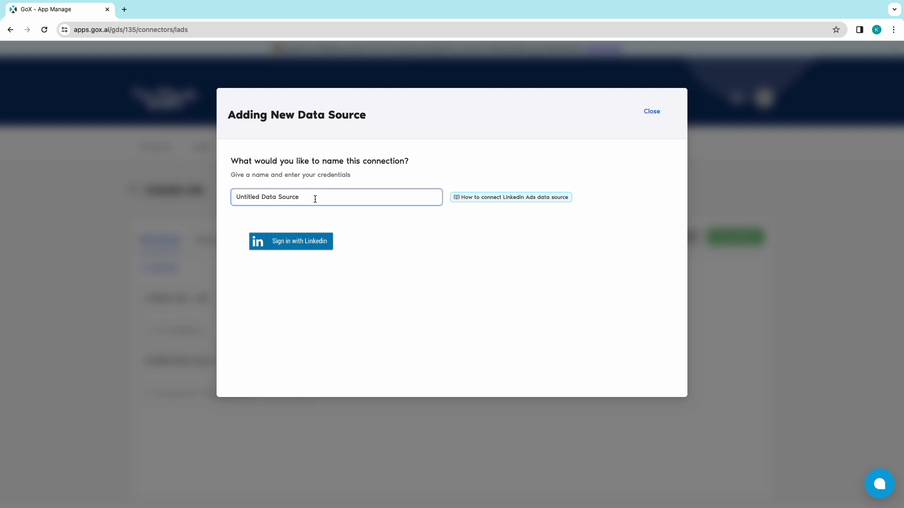
left_click(315, 198)
key("ctrl+a")
type("Li")
left_click(299, 241)
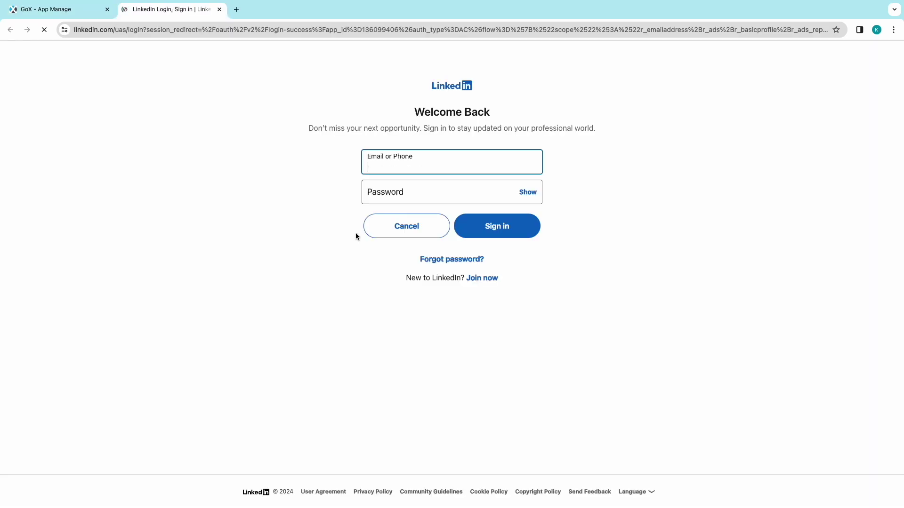
Sign in to LinkedIn with the saved email and account password, then close the success tab.
type("s")
key("Down")
key("Return")
key("Tab")
type("**********")
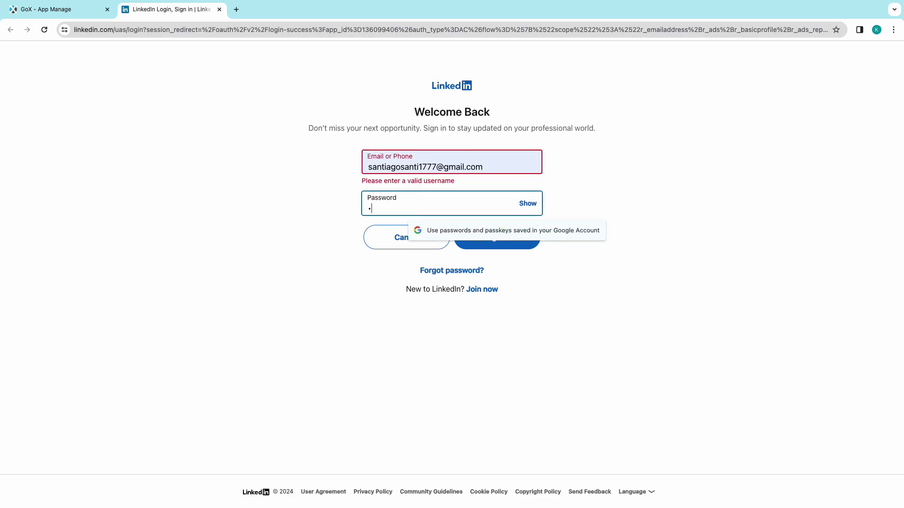
left_click(476, 232)
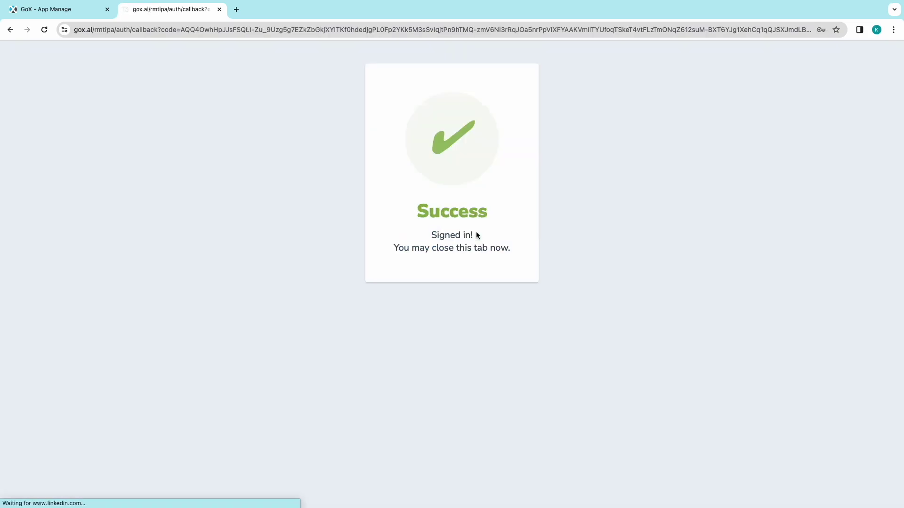
left_click(218, 9)
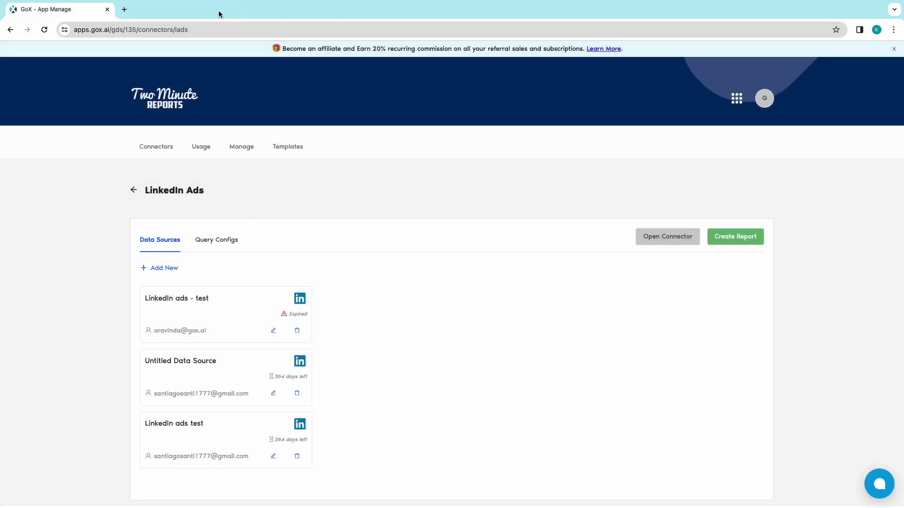
Create query config 'Ln ads test' on the LinkedIn ads test data source with All Ad Accounts.
left_click(217, 240)
left_click(163, 267)
left_click(276, 228)
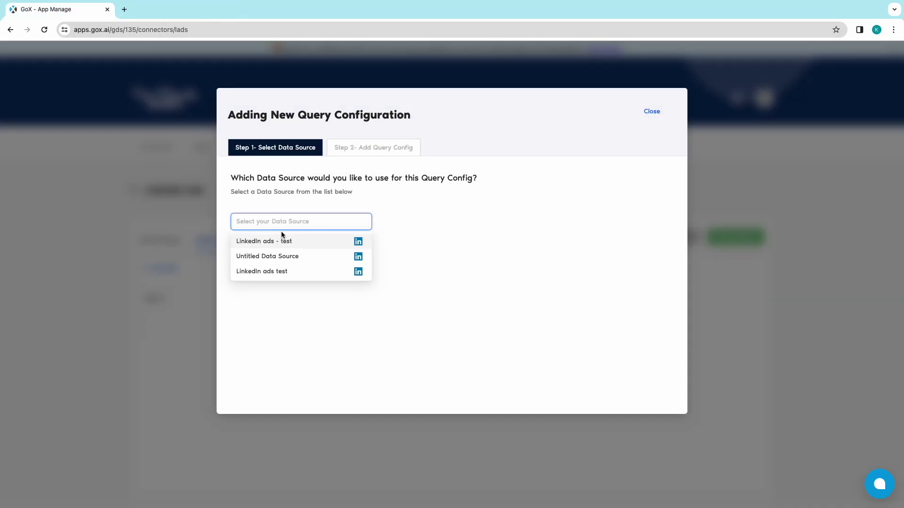
left_click(286, 272)
left_click(248, 260)
left_click(296, 217)
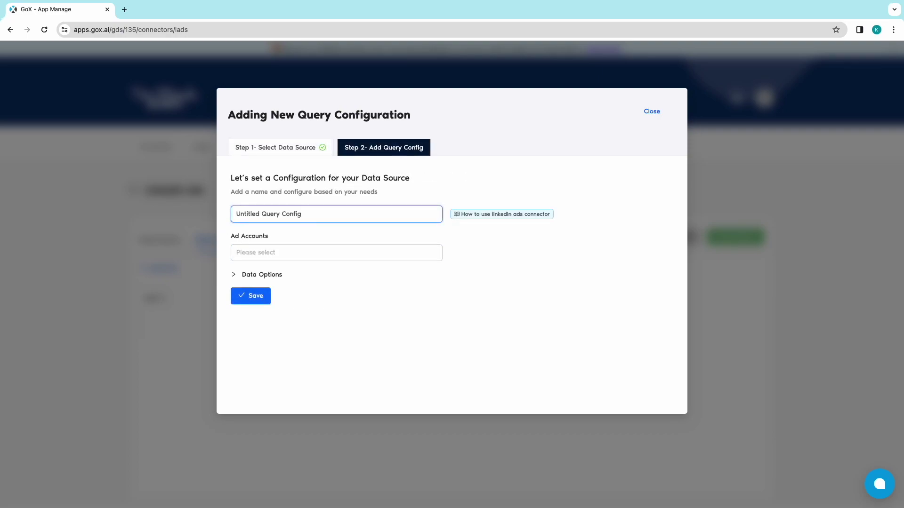
key("super+a")
type("Ln ads test")
left_click(298, 248)
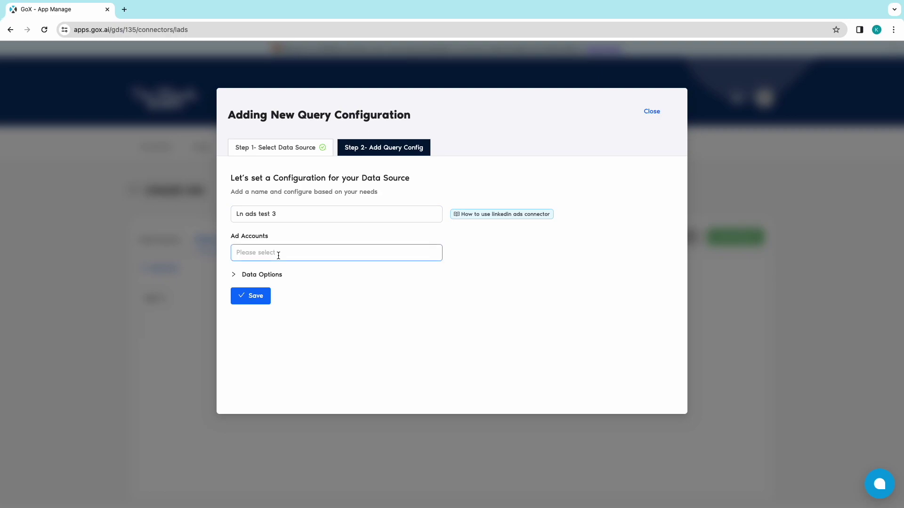
left_click(266, 272)
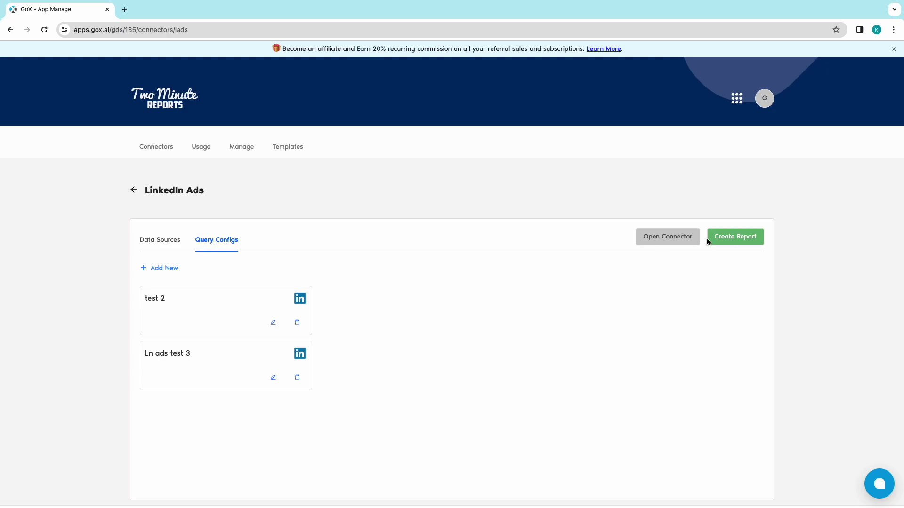
Create a report on the Ln ads test 3 query config, choosing to build it from scratch.
left_click(745, 236)
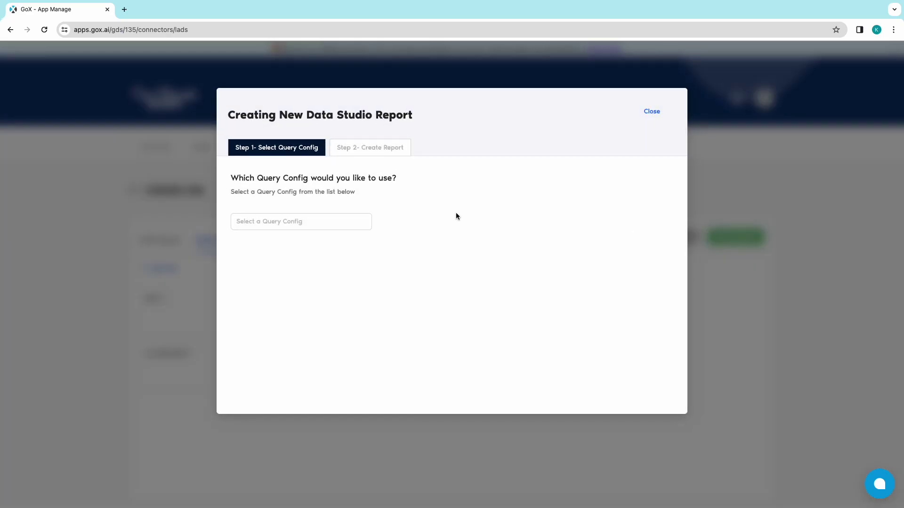
left_click(346, 228)
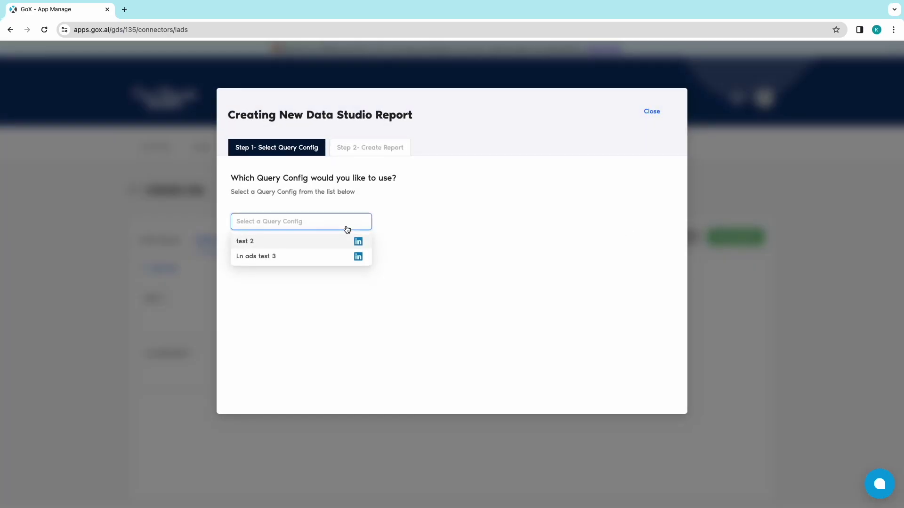
left_click(323, 257)
left_click(253, 258)
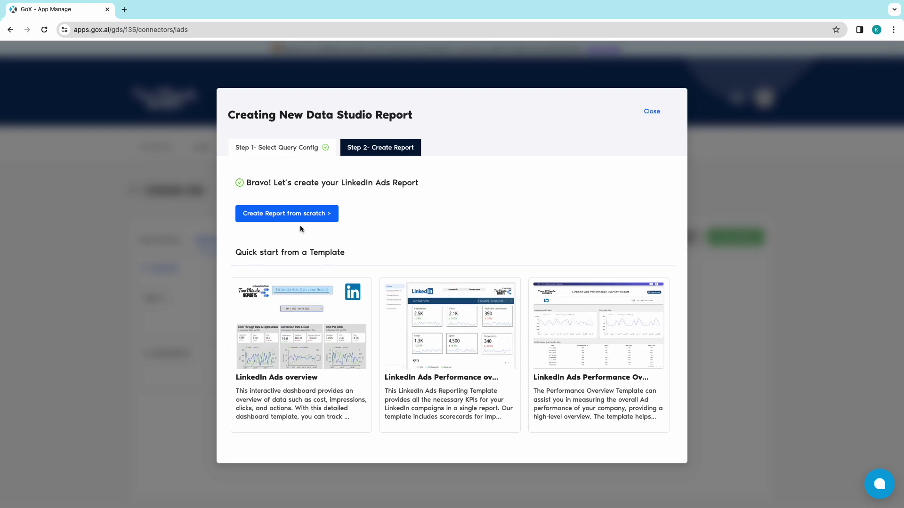
left_click(317, 221)
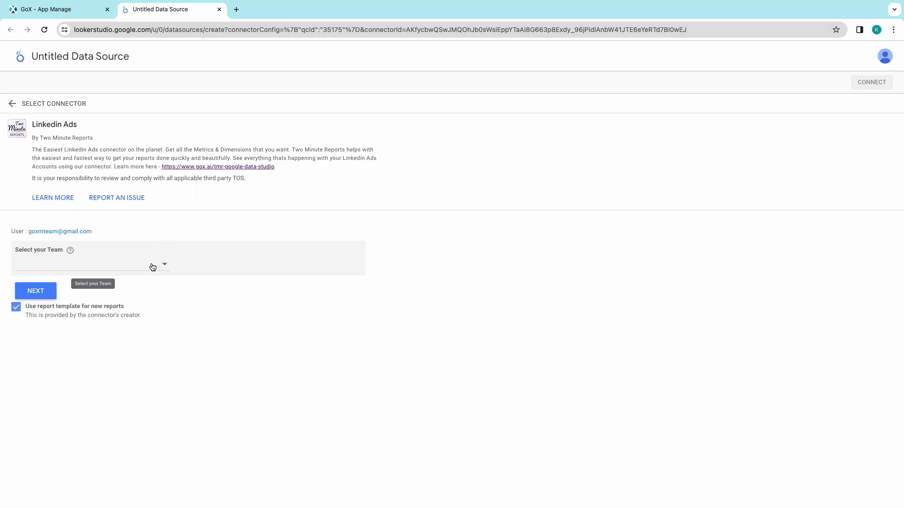
Pick the first team account, continue with Ln ads test 3, and connect the data source.
left_click(152, 267)
left_click(153, 266)
left_click(19, 286)
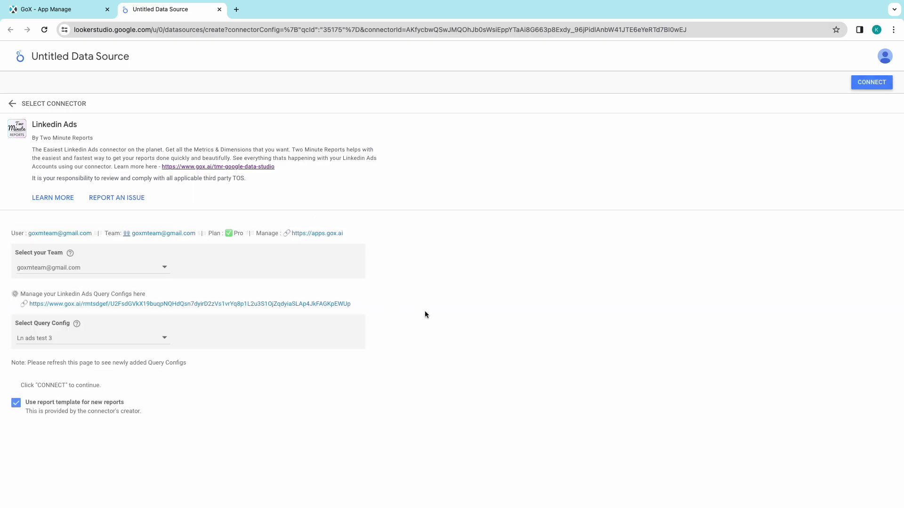
left_click(871, 82)
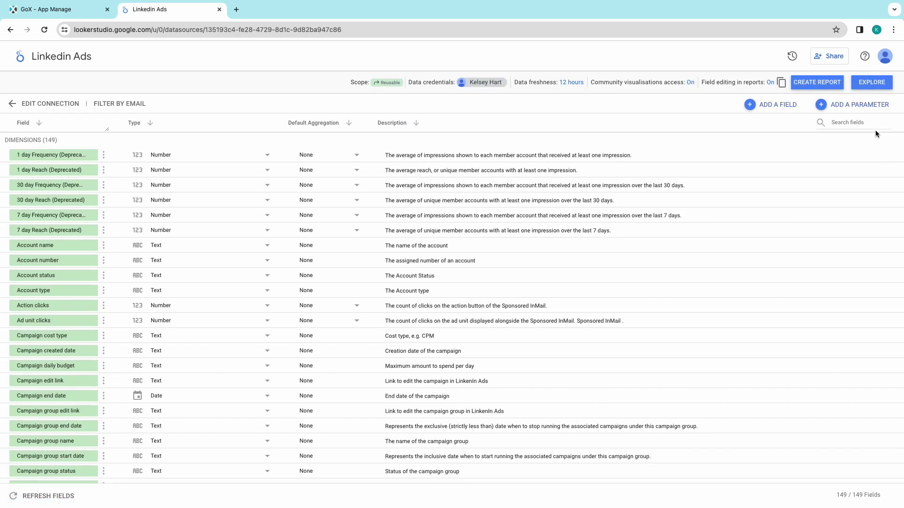
Create a report from the data source, select its table, and expand the Performance and Account field groups.
left_click(829, 83)
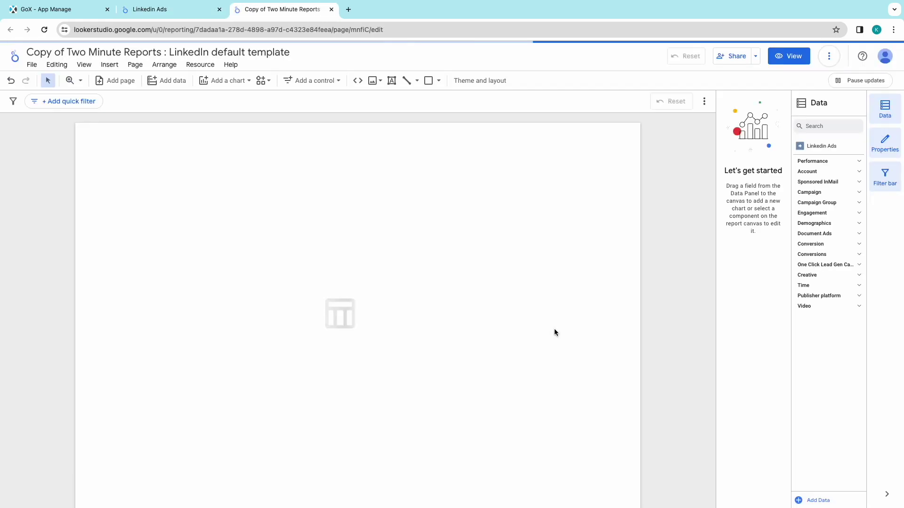
left_click(462, 282)
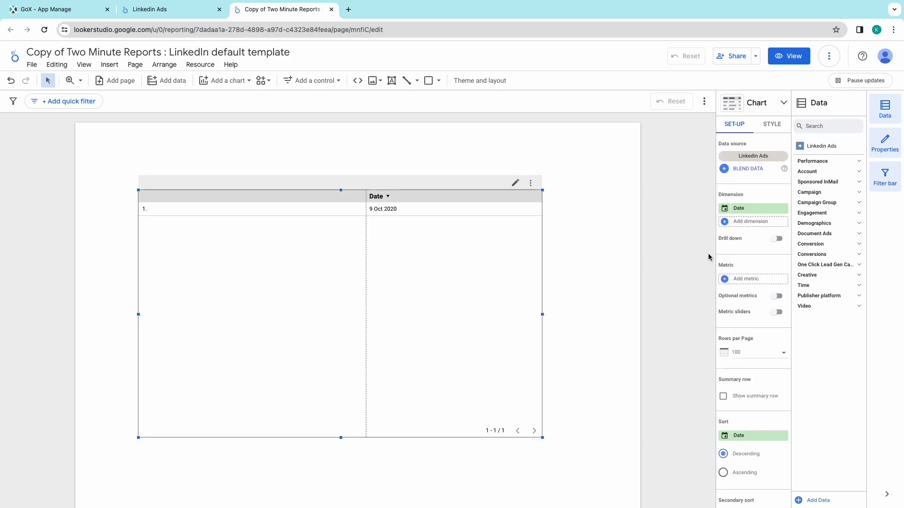
left_click(857, 162)
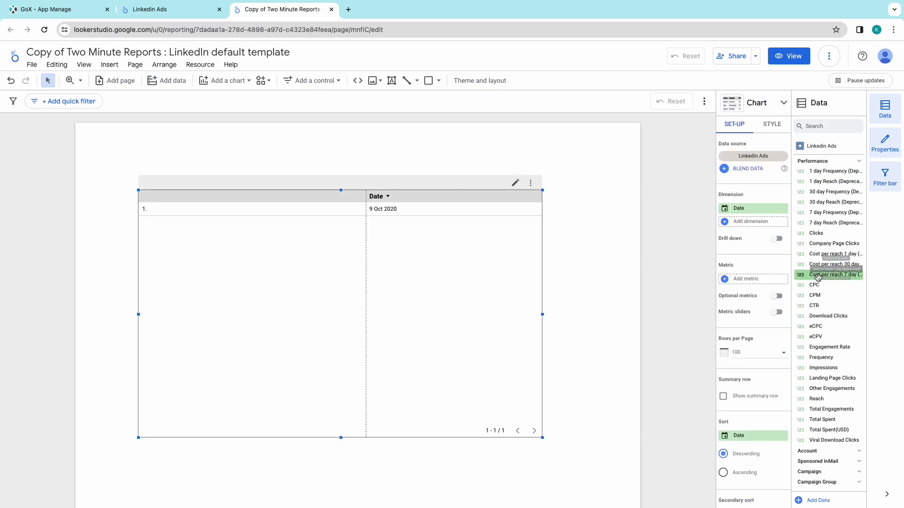
scroll(804, 360, "down", 1)
scroll(804, 361, "down", 3)
left_click(814, 358)
scroll(814, 358, "down", 1)
Add Impressions and Cost per Conversion as table metrics.
left_click(764, 277)
scroll(752, 320, "down", 10)
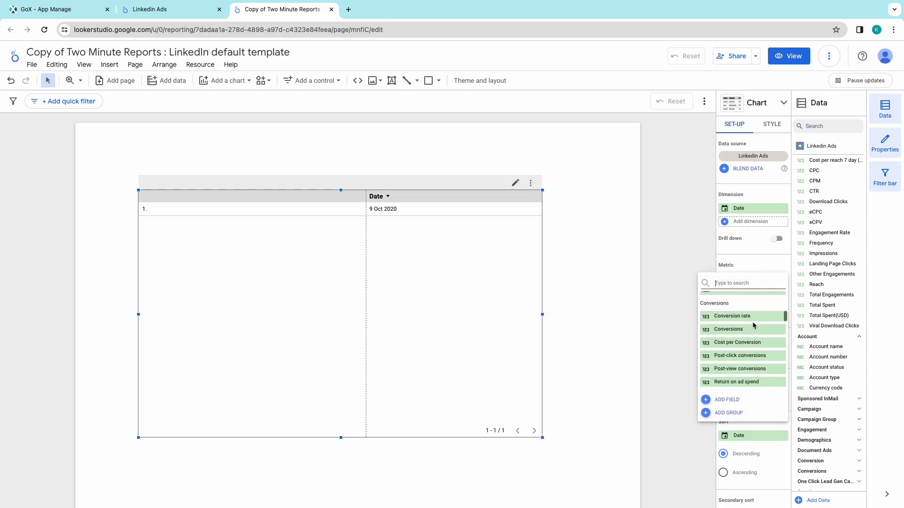
scroll(753, 326, "down", 10)
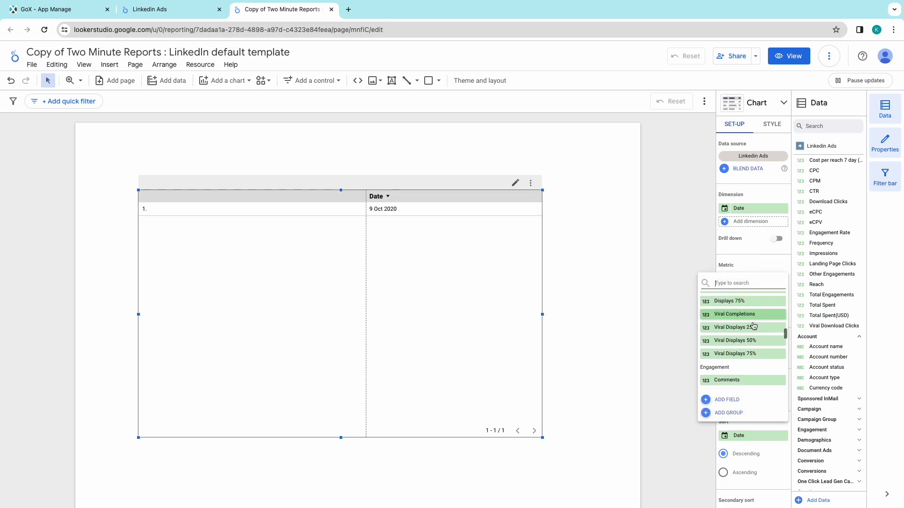
scroll(752, 325, "down", 10)
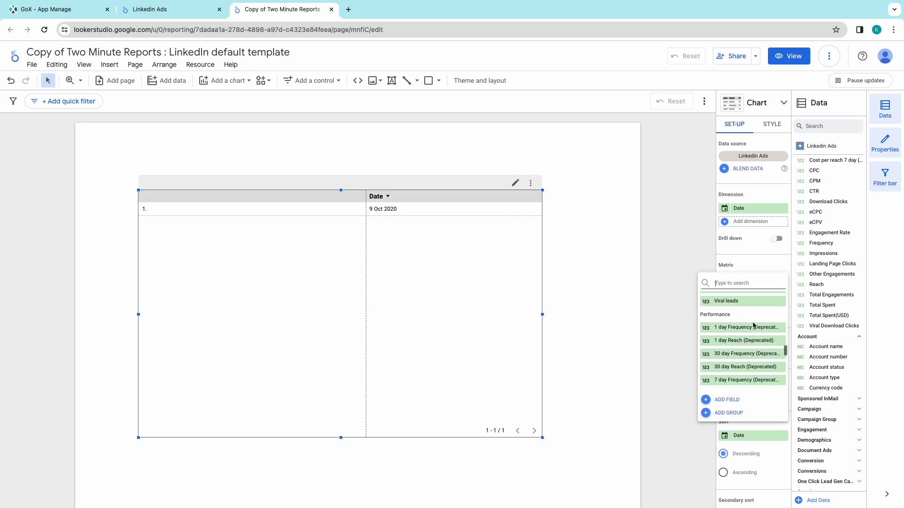
scroll(753, 327, "down", 5)
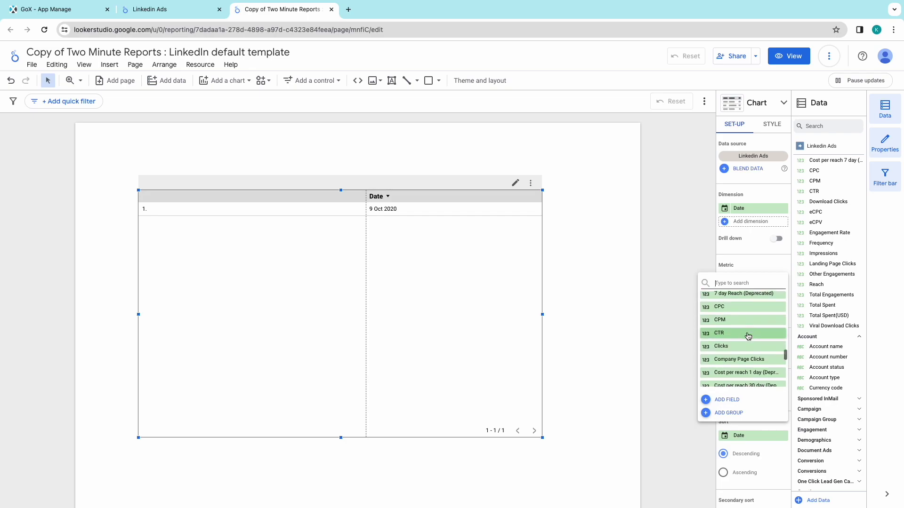
scroll(747, 334, "down", 1)
left_click(734, 329)
left_click(748, 292)
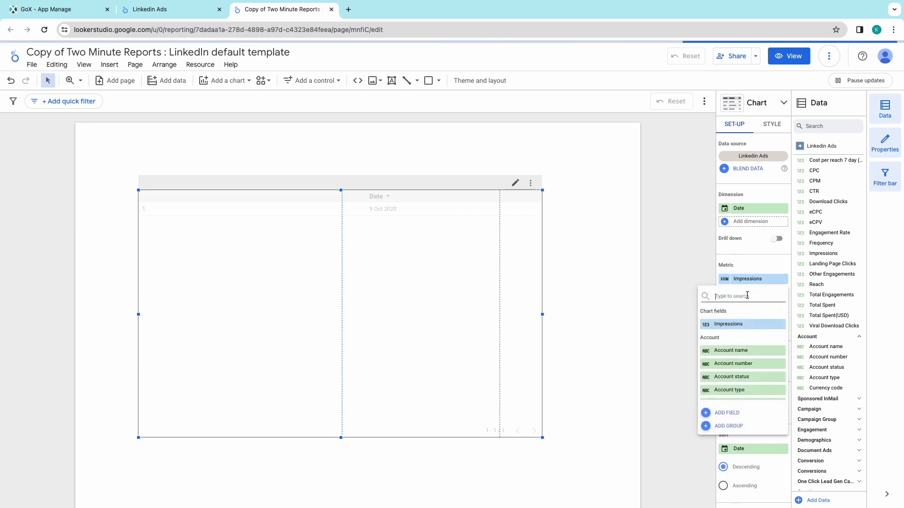
type("cost")
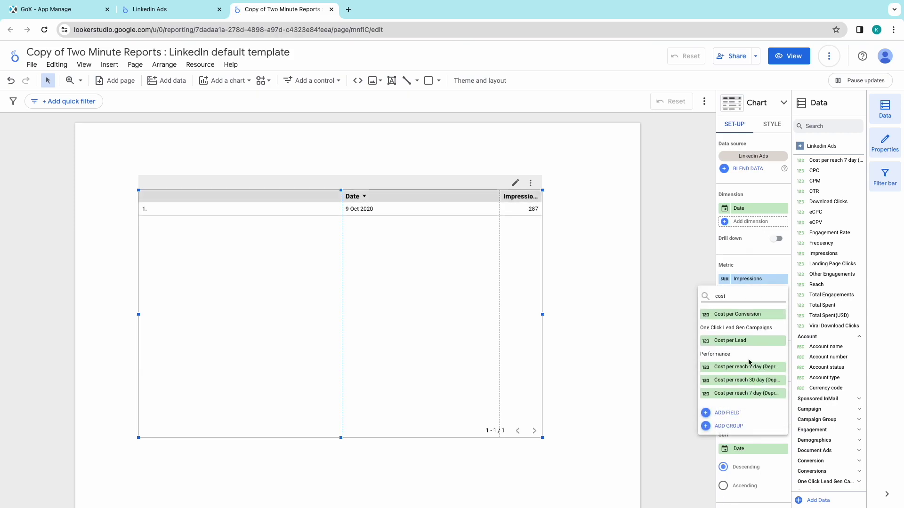
scroll(746, 359, "down", 2)
scroll(746, 359, "up", 1)
left_click(740, 363)
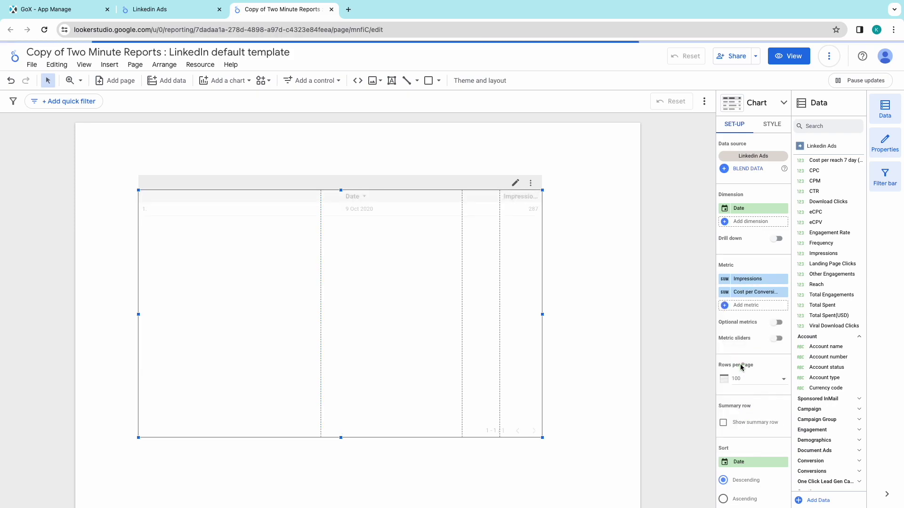
Add Month and Account name as table dimensions.
left_click(762, 226)
type("month")
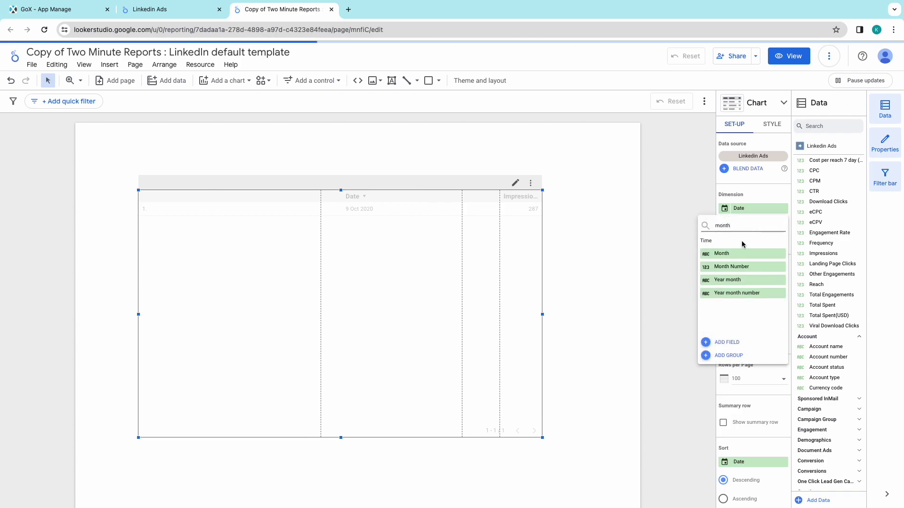
left_click(723, 251)
left_click(752, 235)
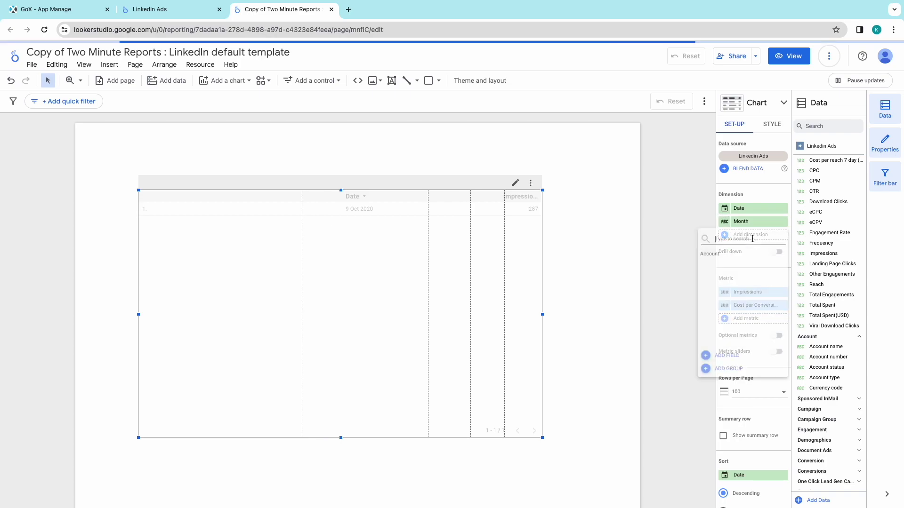
type("account")
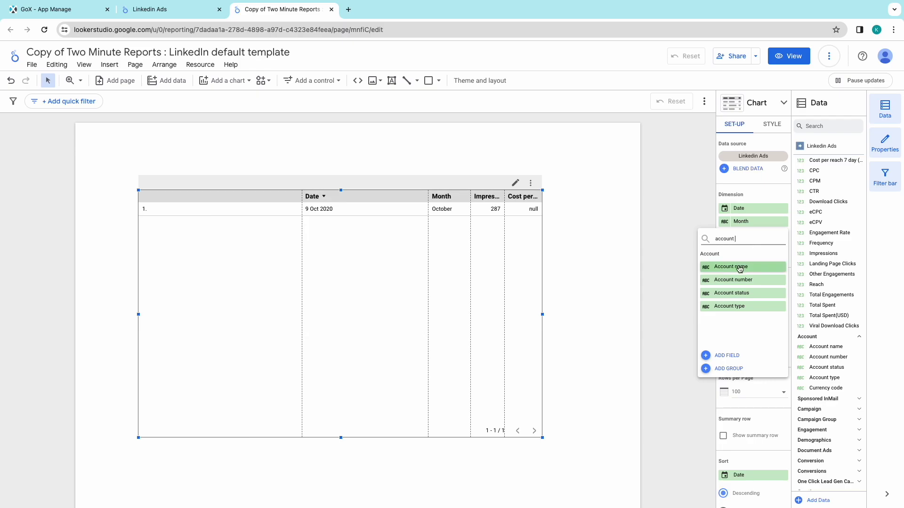
left_click(741, 267)
scroll(784, 374, "down", 5)
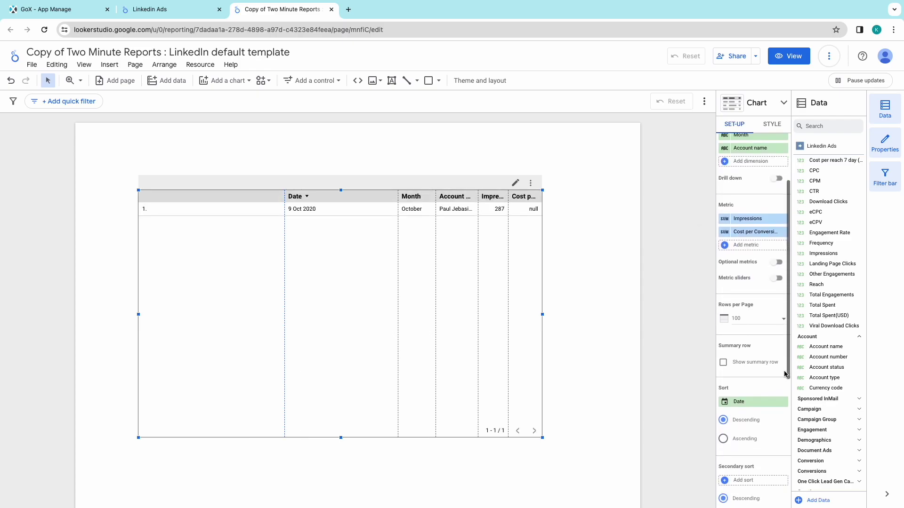
scroll(744, 330, "down", 2)
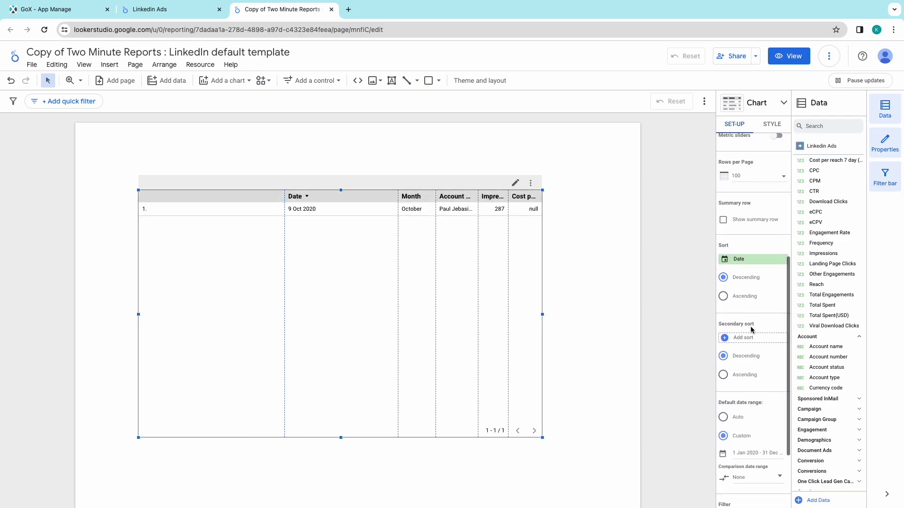
left_click(722, 385)
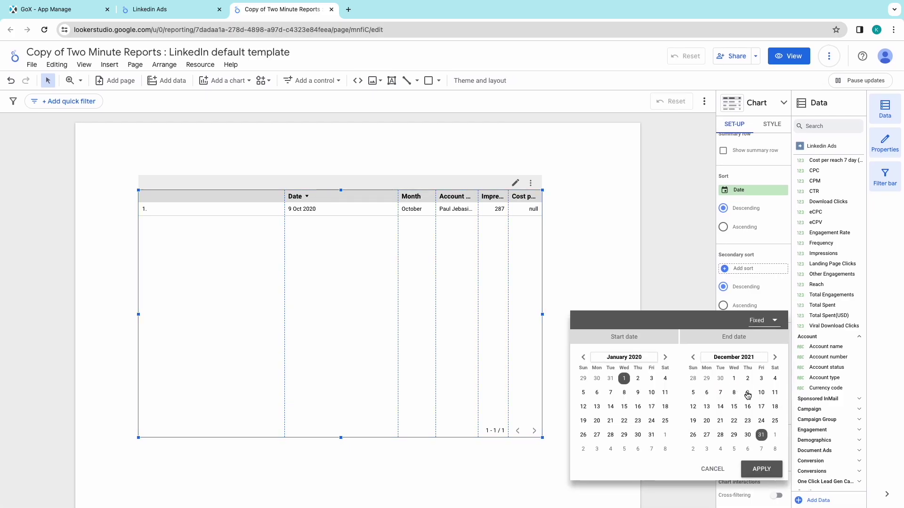
Keep the table's default date range Fixed from 1 Jan 2020 to 31 Dec 2021.
left_click(774, 322)
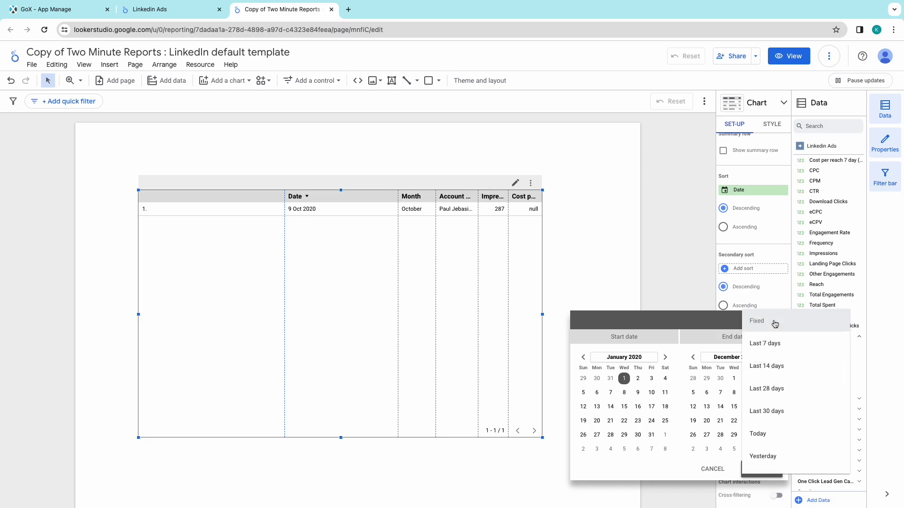
left_click(713, 325)
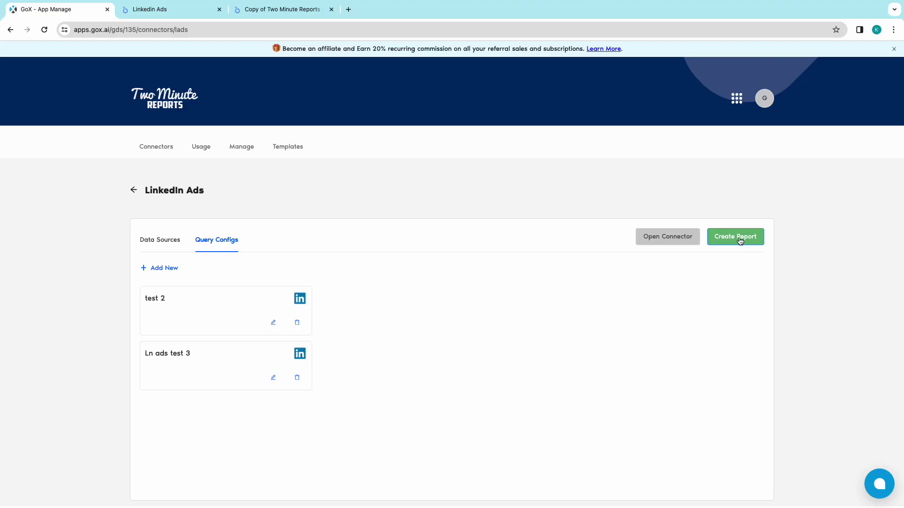
Start a new report on Ln ads test 3 and browse the templates toward Account Based Marketing.
left_click(739, 241)
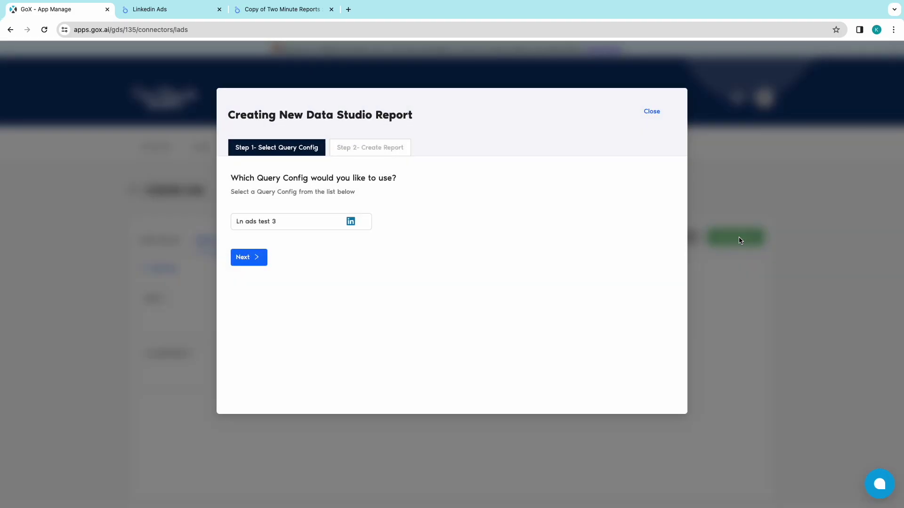
left_click(259, 259)
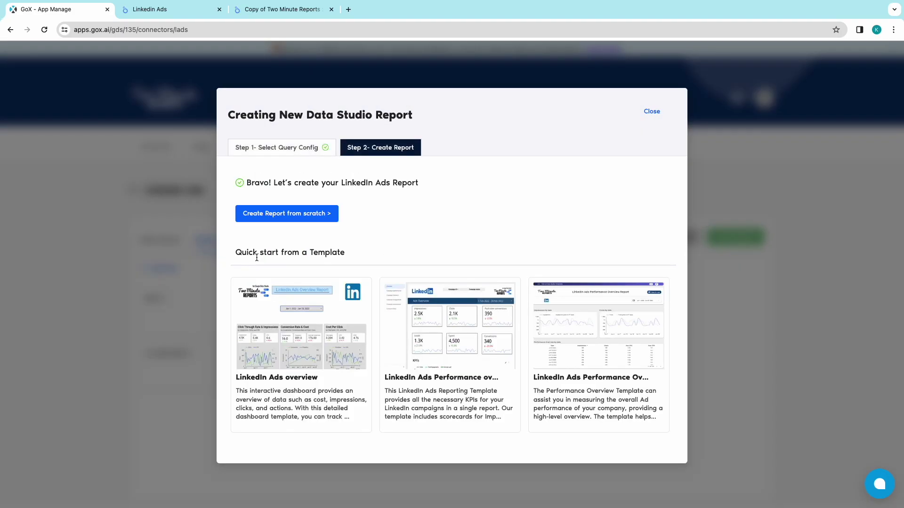
scroll(415, 352, "right", 6)
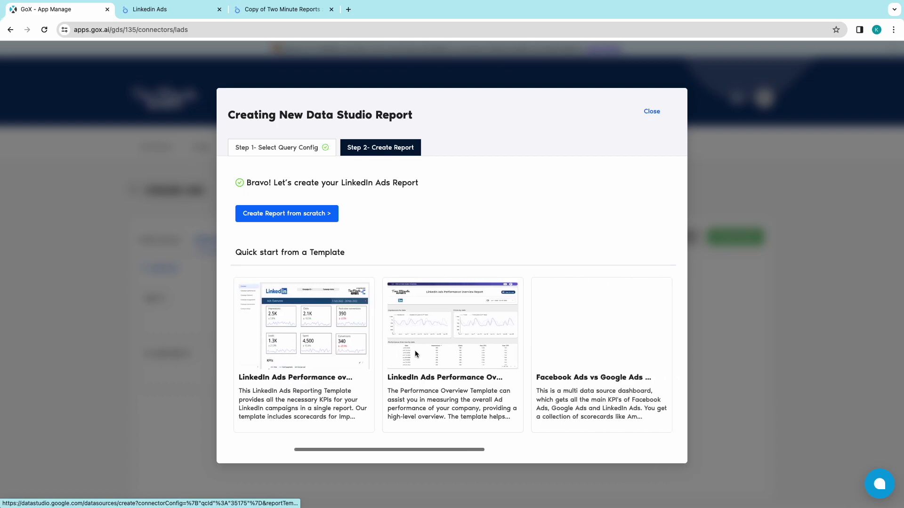
scroll(417, 354, "right", 5)
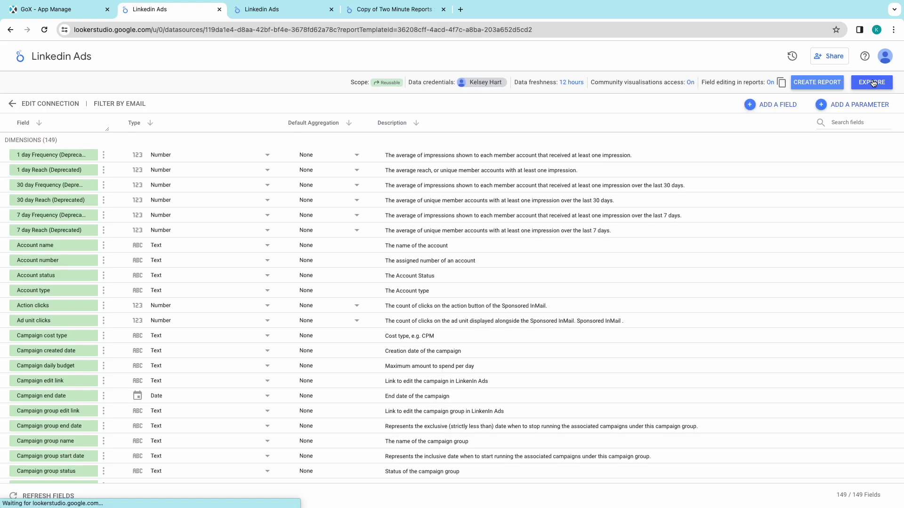
Create a report from the Linkedin Ads data source.
left_click(817, 84)
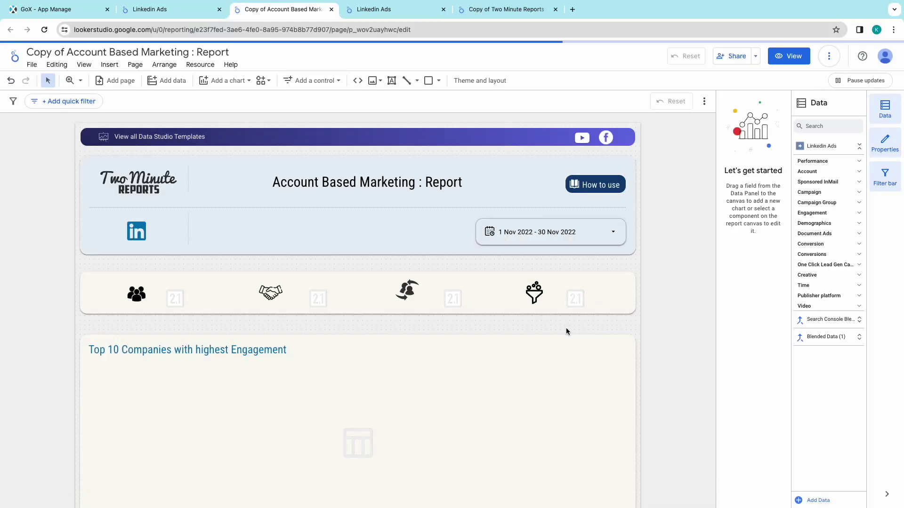
Set the report's date range control to 1 Jan 2017 – 1 Jan 2022.
left_click(615, 235)
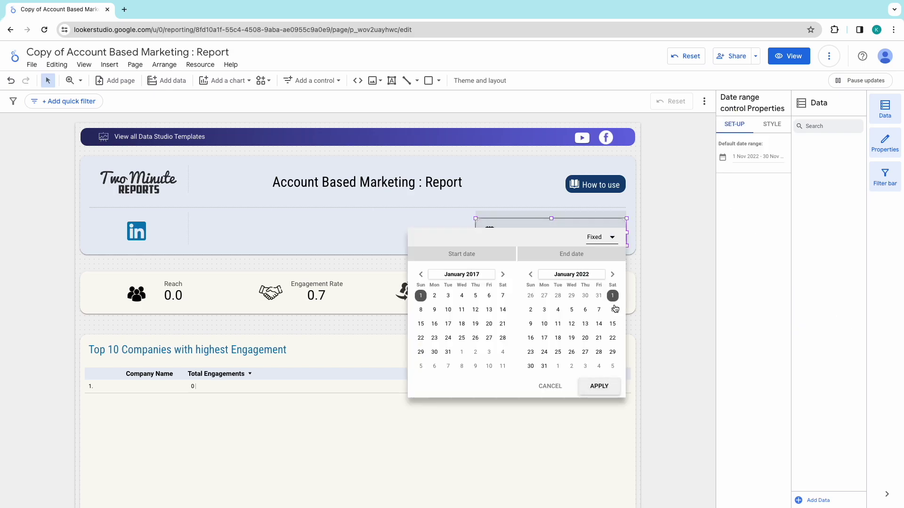
left_click(615, 238)
left_click(673, 209)
Add Date as a dimension of the top-companies table.
left_click(559, 434)
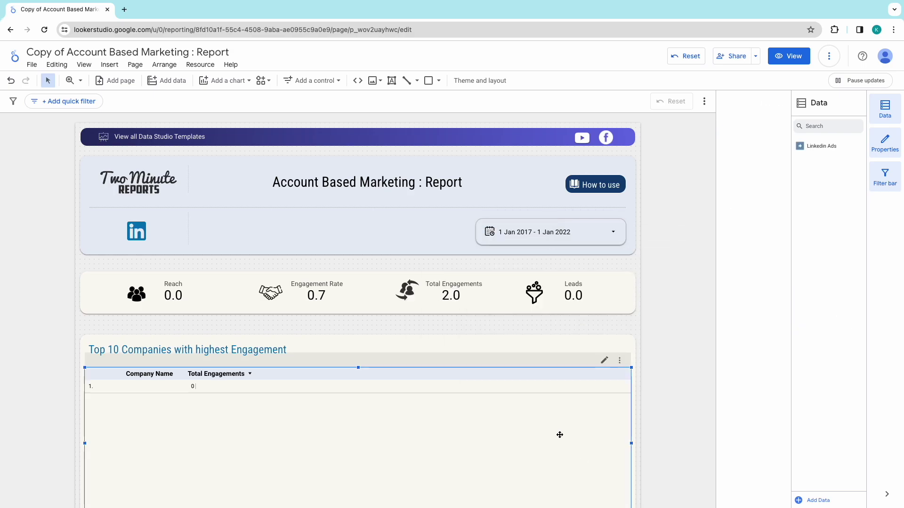
scroll(752, 320, "down", 5)
scroll(753, 324, "up", 5)
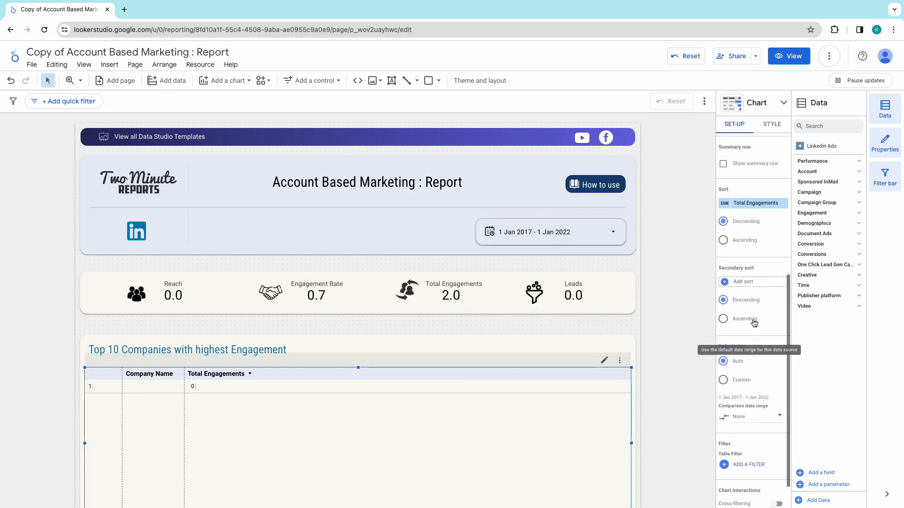
left_click(750, 222)
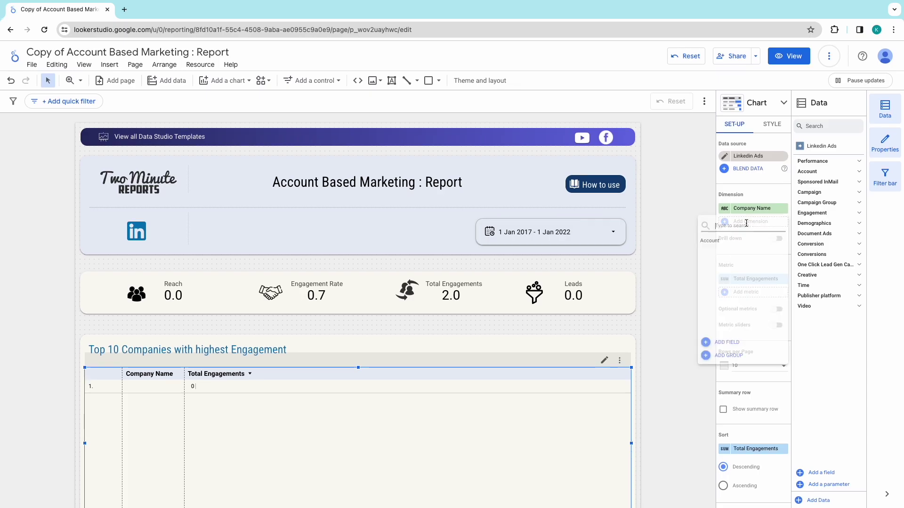
type("date")
scroll(739, 308, "down", 2)
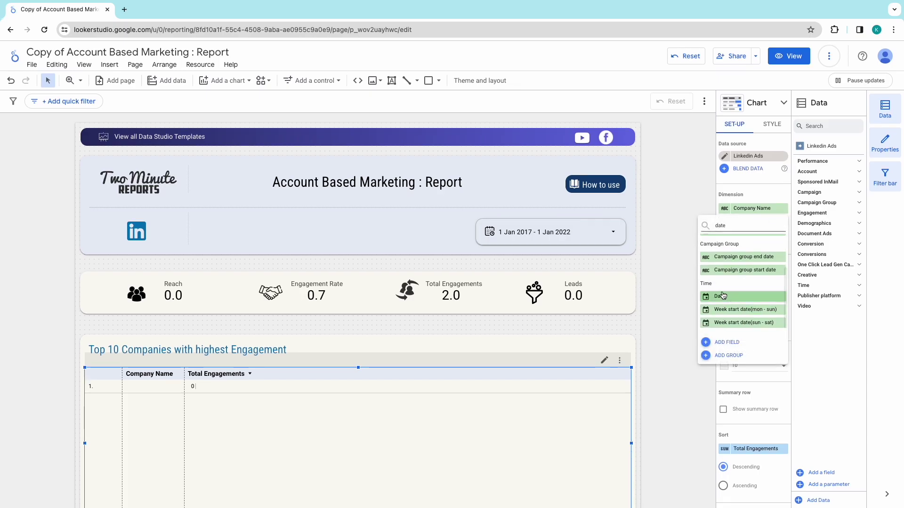
left_click(740, 308)
Add Campaign name from the Campaign field group to the table's dimensions.
left_click(812, 161)
scroll(831, 275, "down", 3)
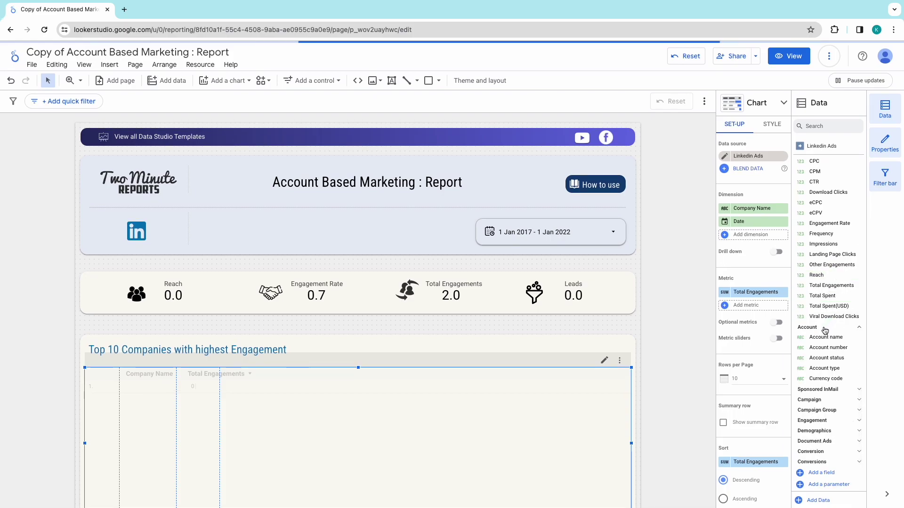
left_click(807, 326)
left_click(808, 398)
scroll(810, 340, "down", 3)
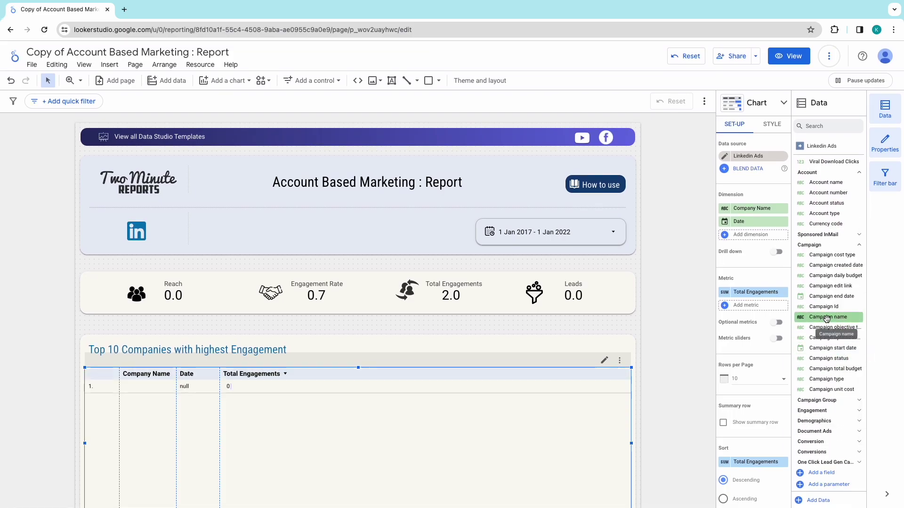
left_click_drag(810, 317, 755, 236)
scroll(684, 349, "down", 10)
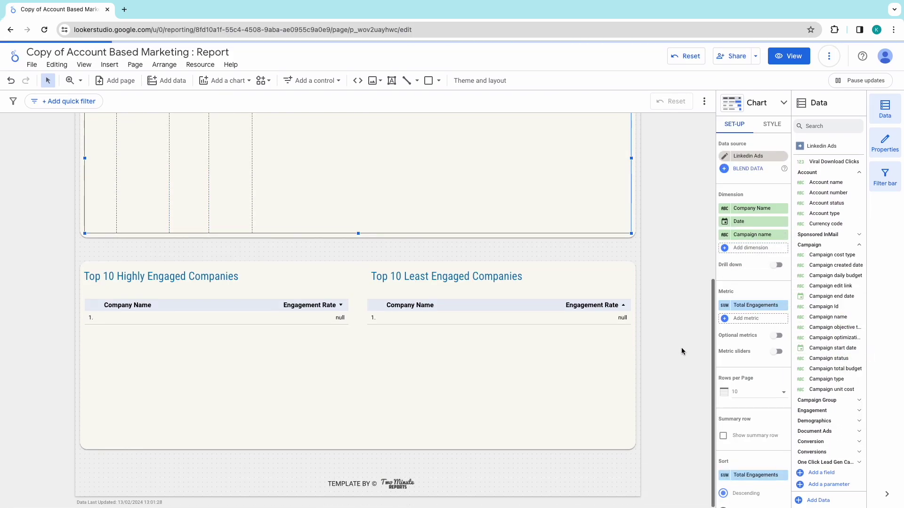